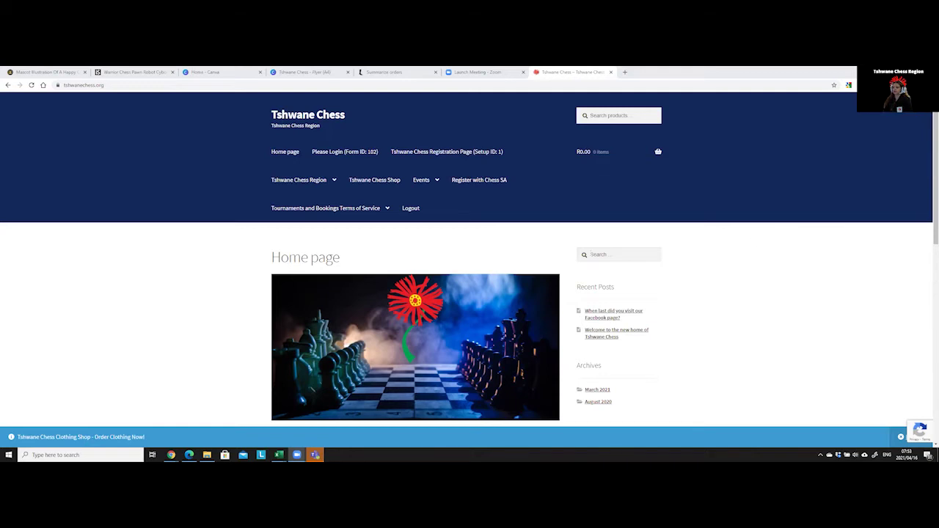
# Reveal the Tournament Bookings item under the Events menu on the Tshwane Chess site
pyautogui.moveTo(430, 184)
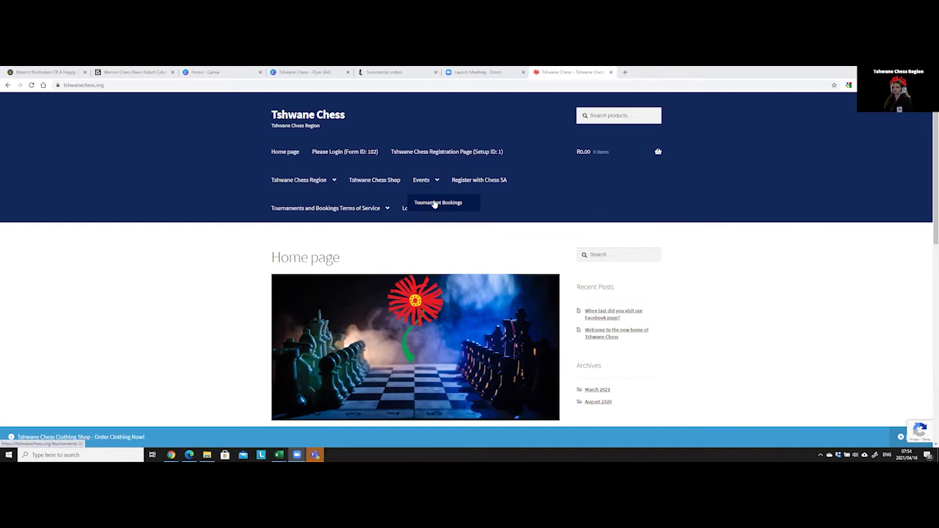
# Go to Tournament Bookings and scroll to the 2021 Lubowski and Chris Greyling Open cards
pyautogui.click(434, 205)
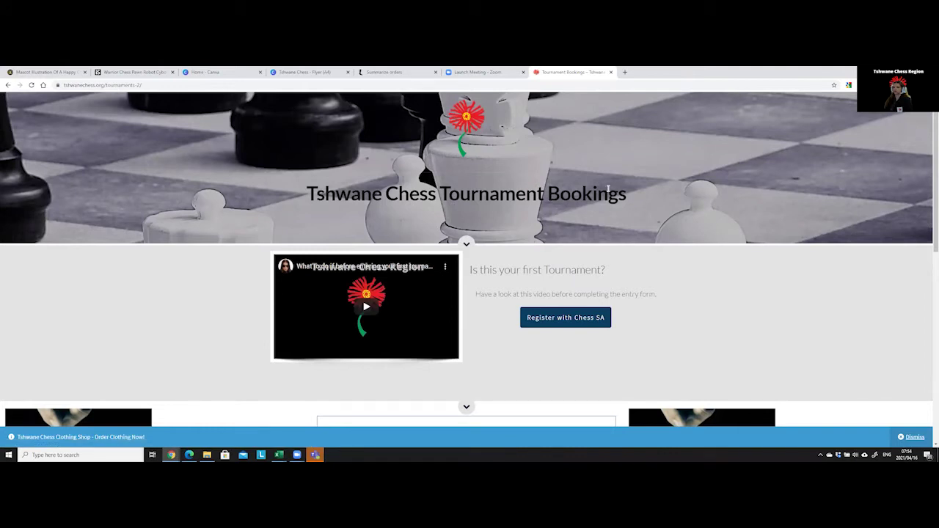
pyautogui.scroll(-2, 624, 198)
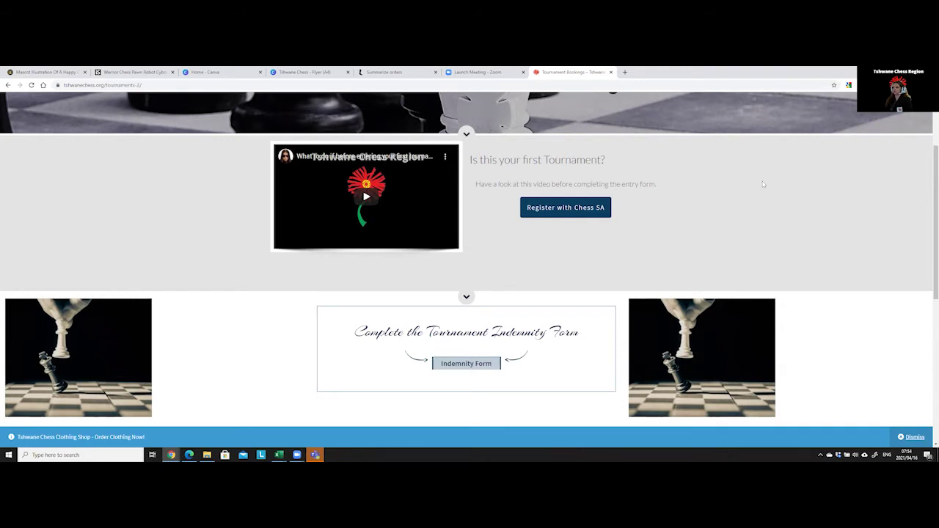
pyautogui.scroll(-3, 763, 184)
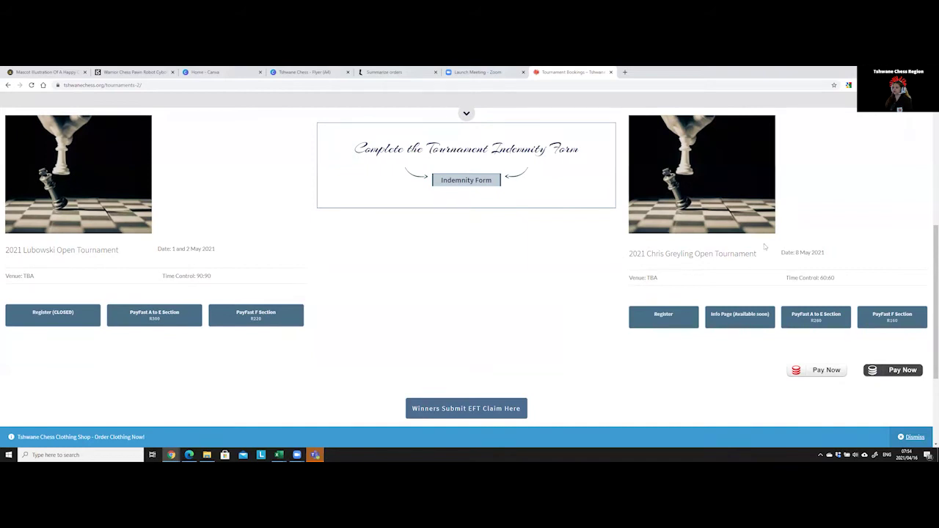
# Open the Register form for the 2021 Chris Greyling Open Tournament
pyautogui.click(666, 323)
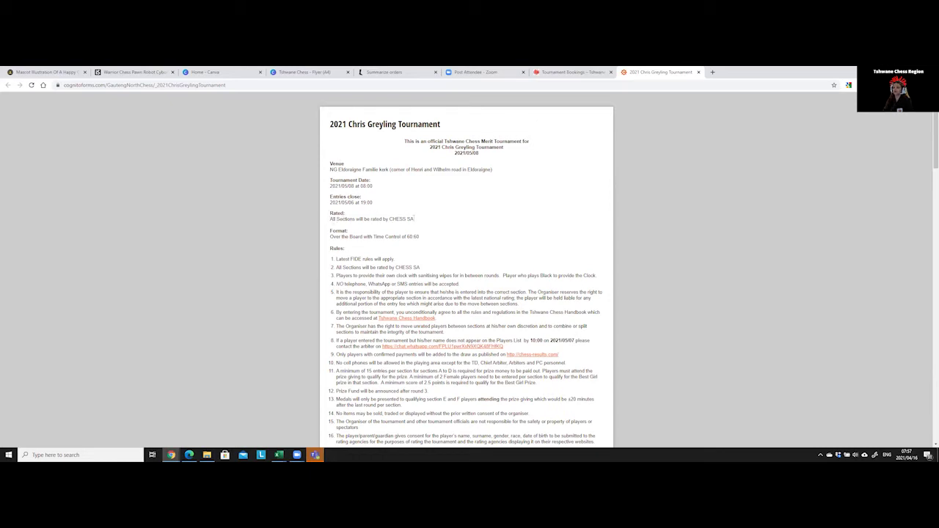
pyautogui.moveTo(415, 218); pyautogui.dragTo(389, 219)
pyautogui.scroll(-1, 435, 203)
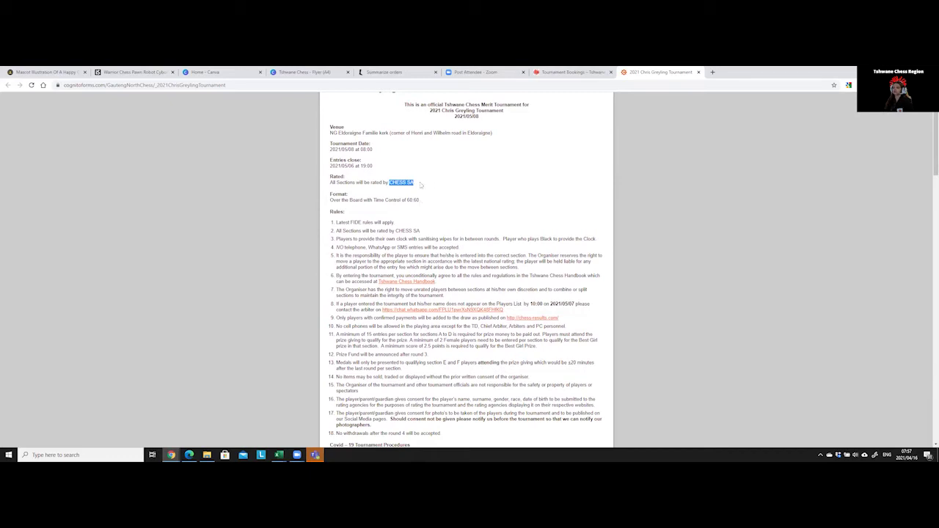
pyautogui.moveTo(330, 200); pyautogui.dragTo(362, 200)
pyautogui.click(421, 201)
# Scroll through the tournament rules and Covid-19 mask, sanitising and symptom procedures
pyautogui.scroll(-2, 445, 190)
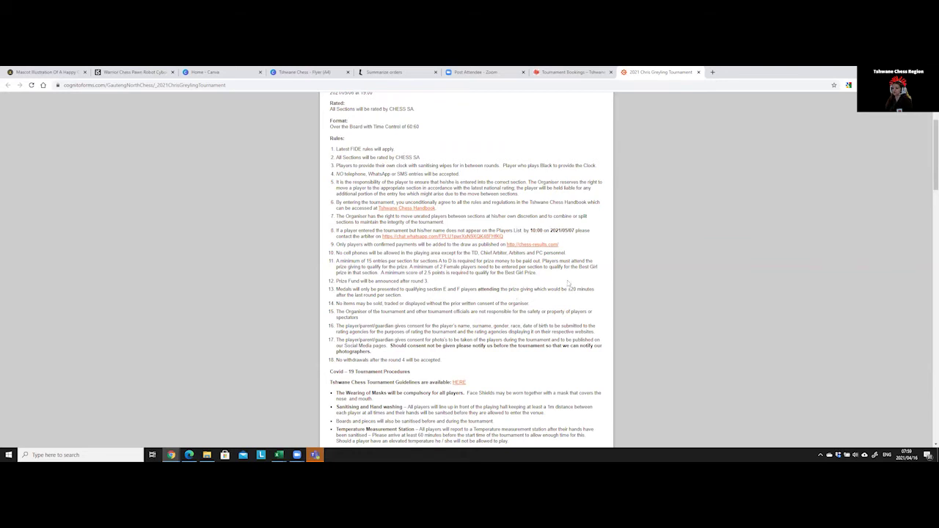
pyautogui.scroll(-2, 541, 273)
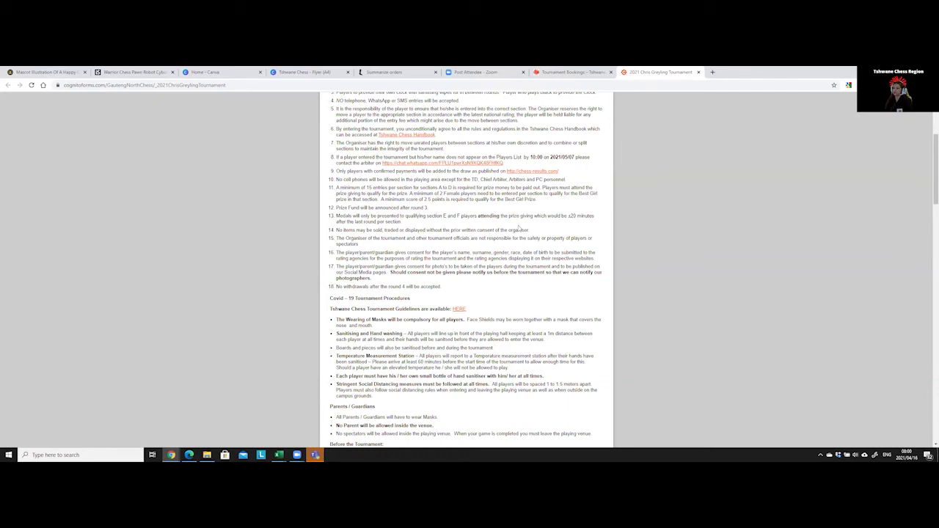
pyautogui.scroll(-3, 505, 208)
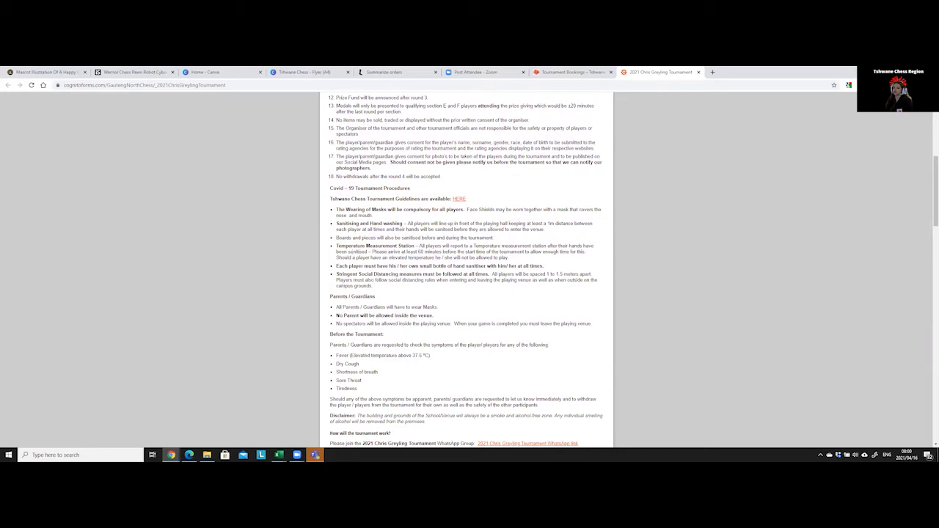
# Scroll down to the Chess South Africa ID fields and the start of Player Details
pyautogui.scroll(-1, 352, 245)
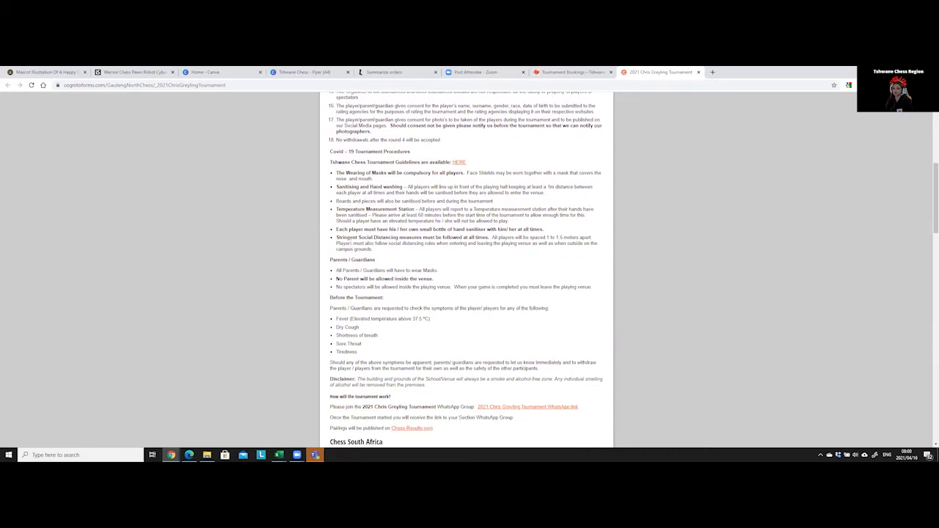
pyautogui.scroll(-1, 470, 270)
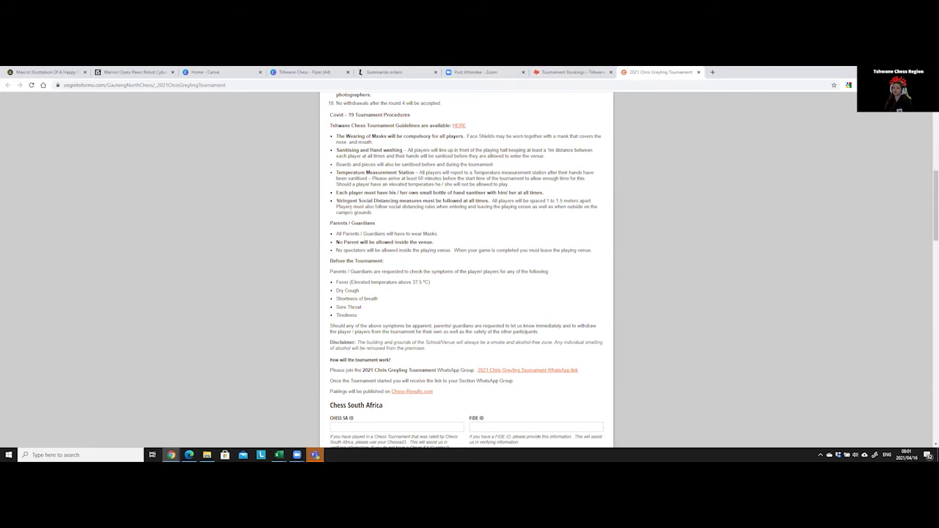
pyautogui.scroll(-1, 467, 270)
pyautogui.scroll(-1, 467, 270)
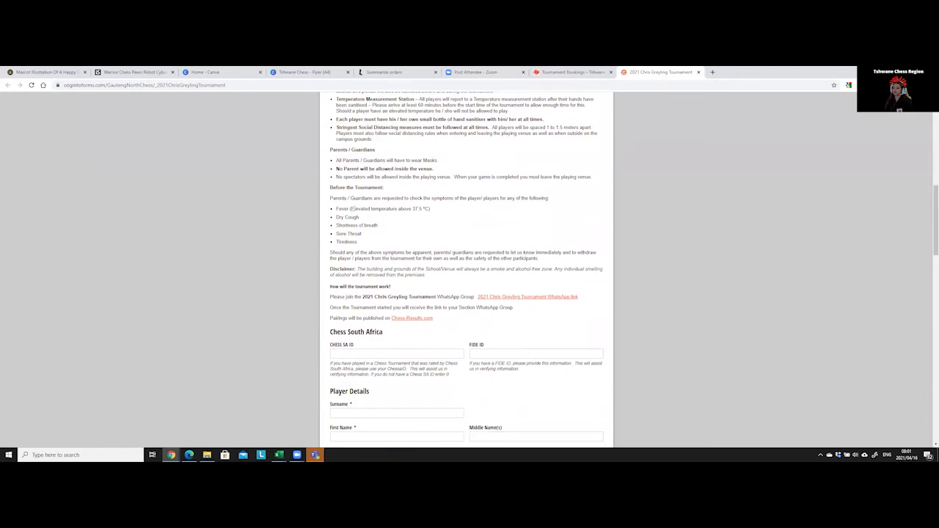
pyautogui.scroll(2, 466, 269)
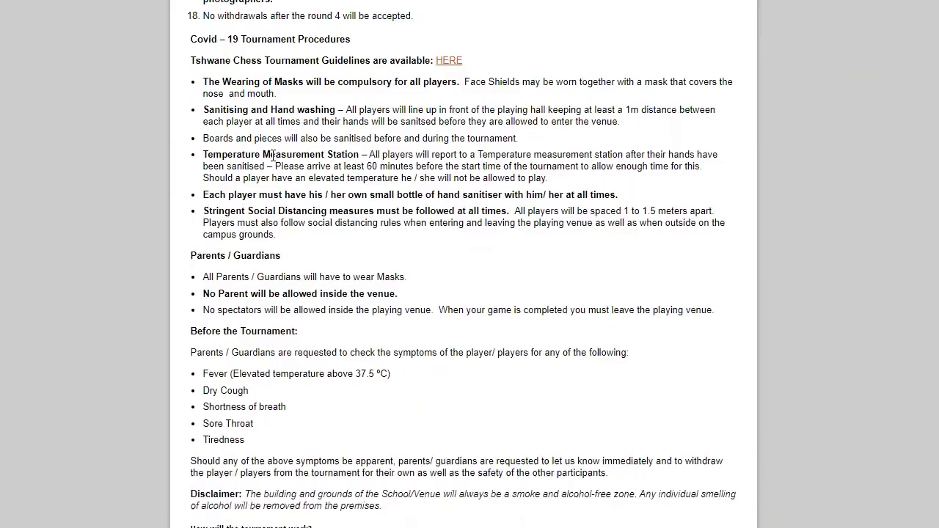
pyautogui.scroll(-5, 469, 293)
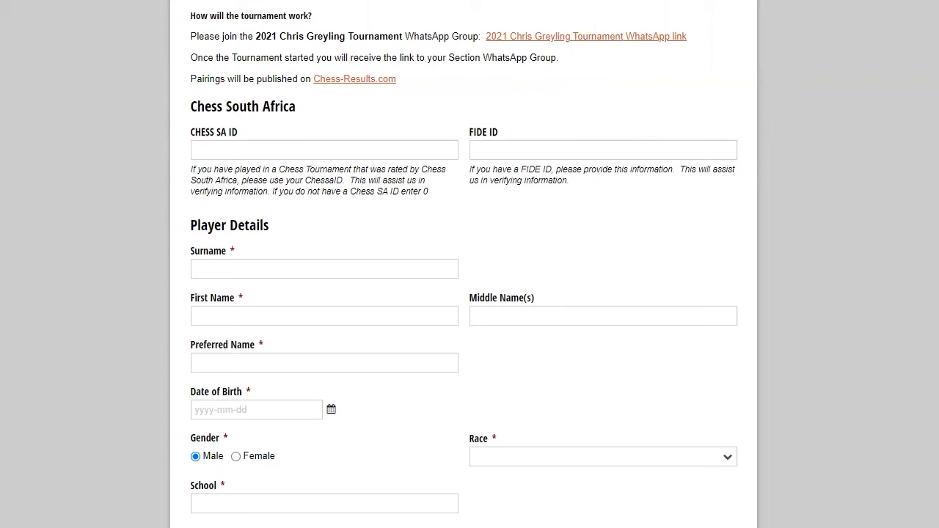
# Select the Chess SA ID field, then scroll down to Region, Coach, Disabilities and ID Number
pyautogui.click(427, 148)
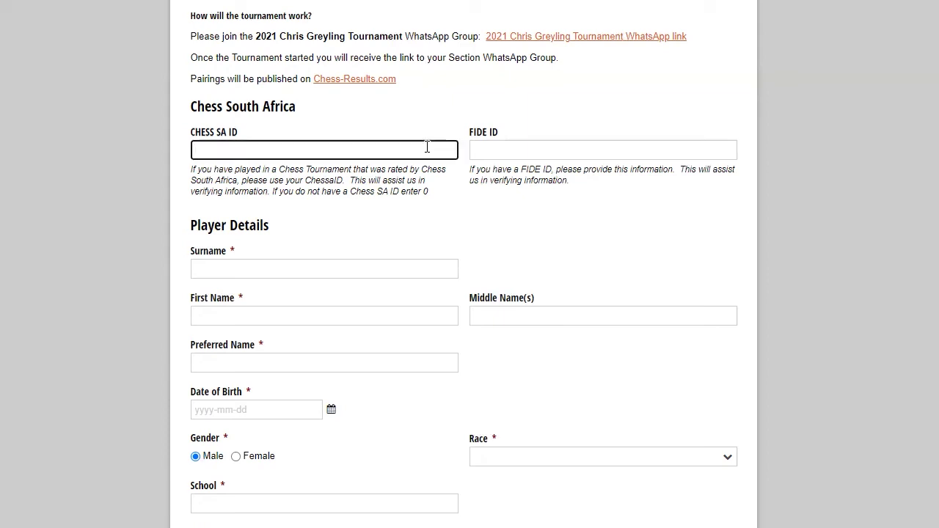
pyautogui.scroll(-2, 427, 146)
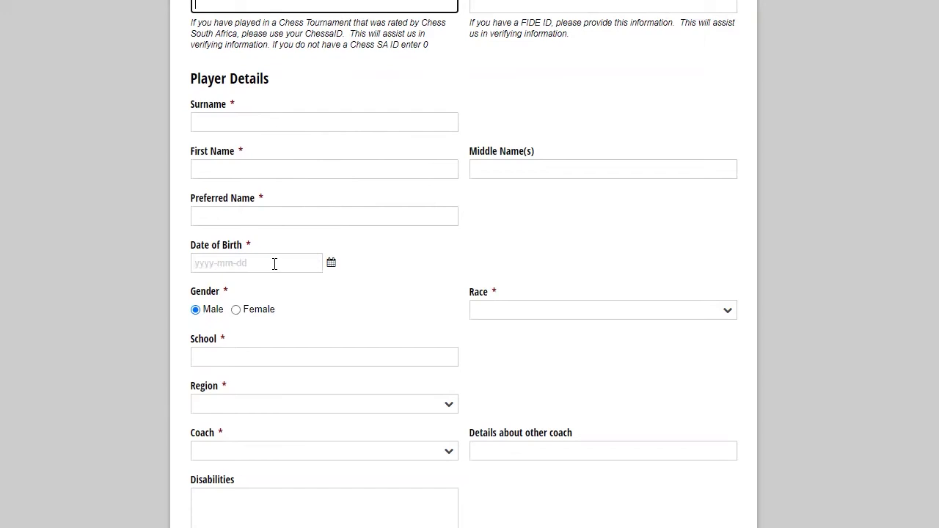
pyautogui.scroll(-1, 299, 137)
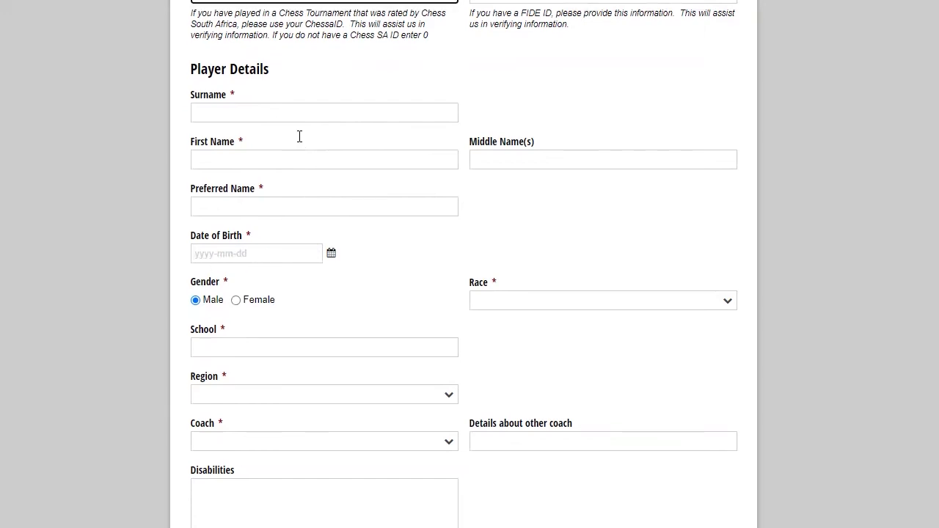
pyautogui.scroll(-2, 299, 136)
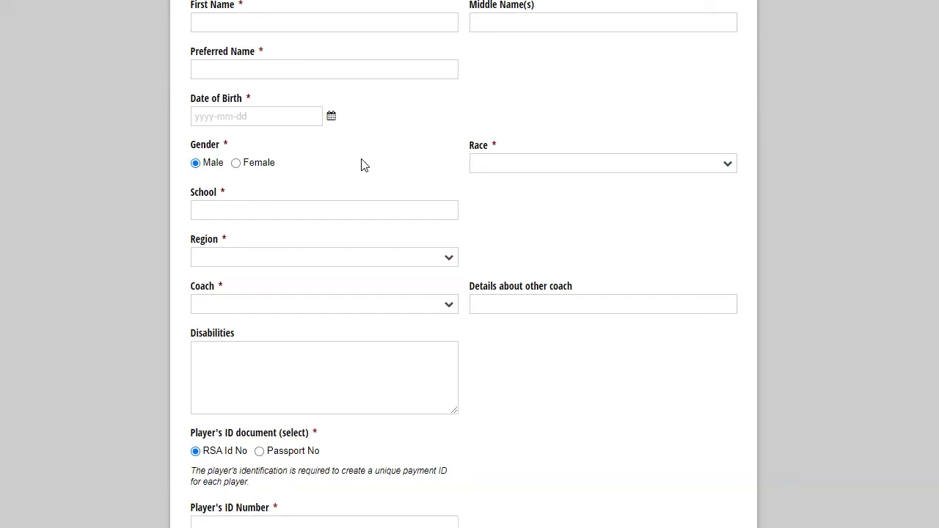
# Browse the Region and Coach dropdown lists, closing both without selecting anything
pyautogui.click(441, 264)
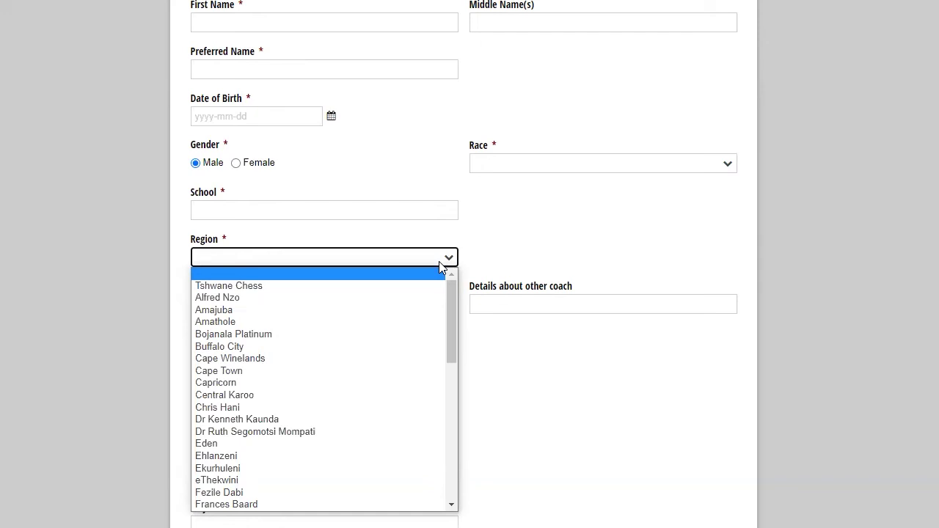
pyautogui.click(516, 239)
pyautogui.click(412, 307)
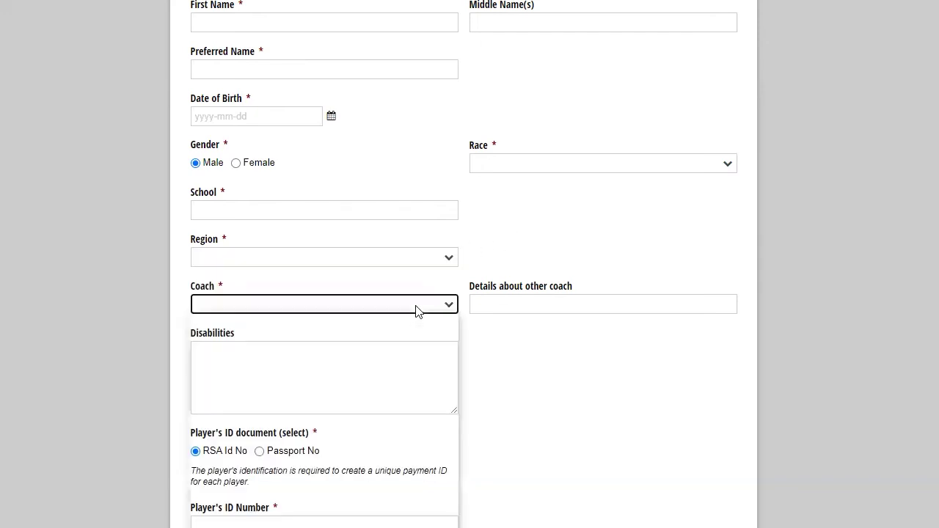
pyautogui.scroll(-1, 415, 307)
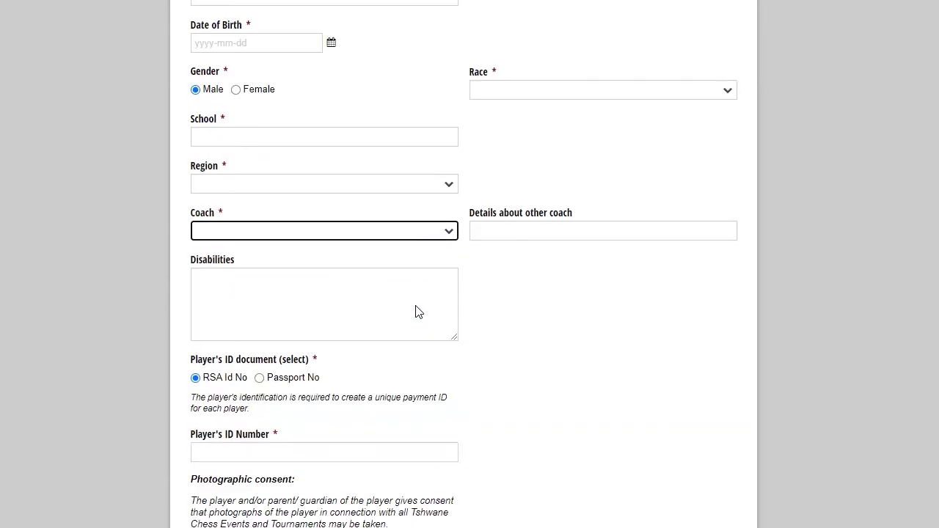
pyautogui.click(437, 231)
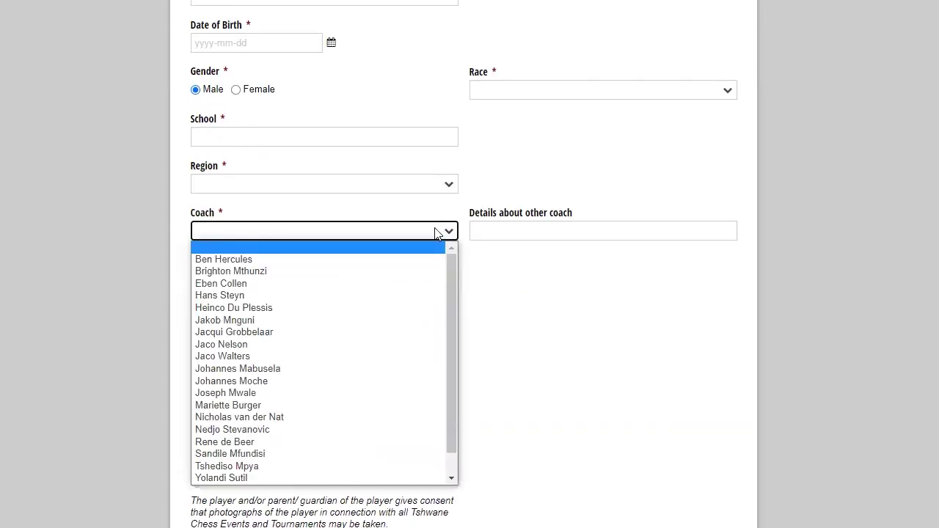
pyautogui.click(472, 272)
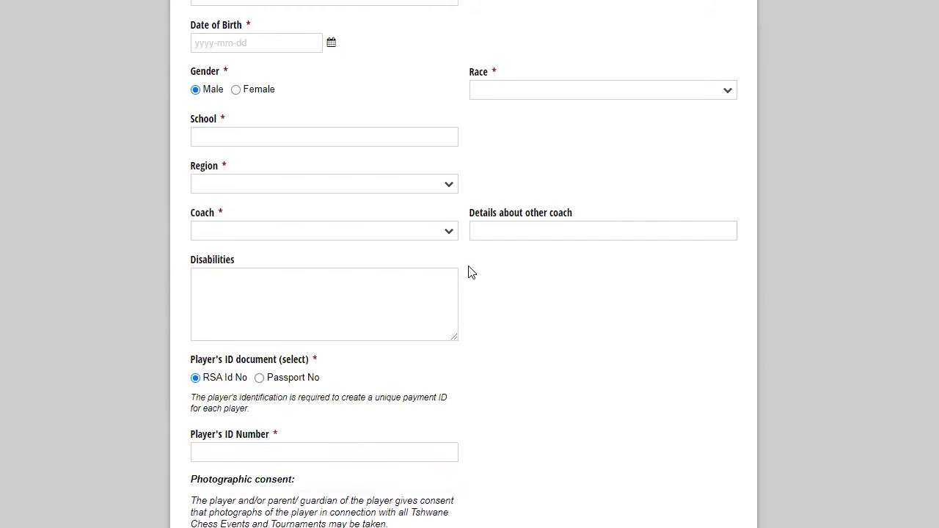
# Scroll past the ID and photographic consent questions to Entry Details Sections A–E at R260,00
pyautogui.scroll(-1, 496, 294)
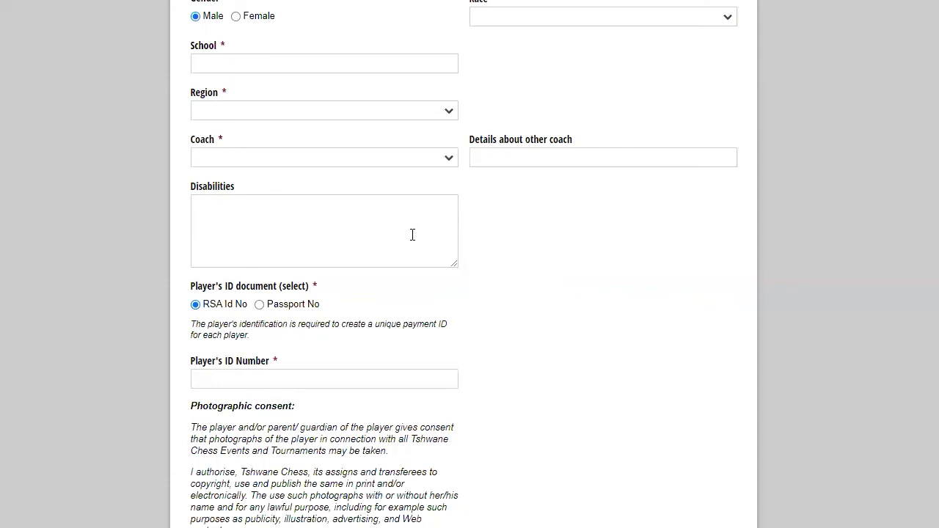
pyautogui.scroll(-1, 415, 235)
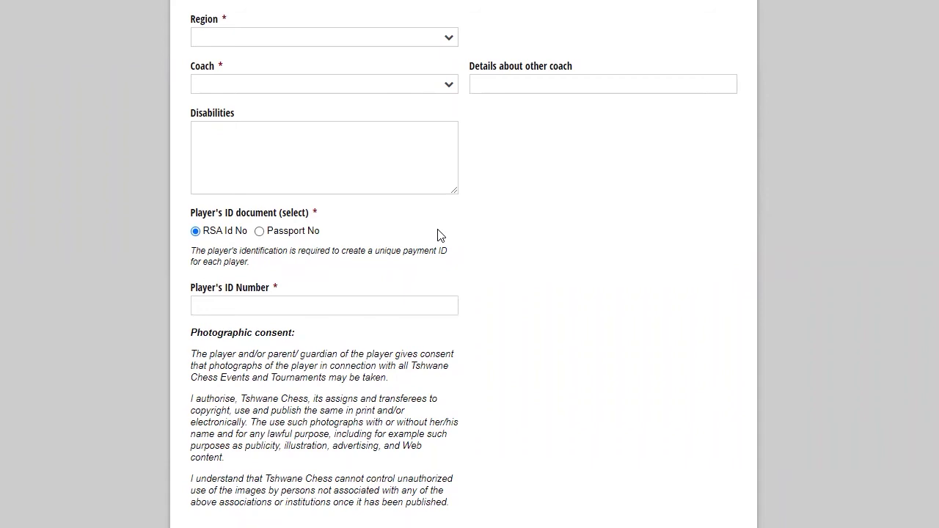
pyautogui.scroll(-2, 437, 235)
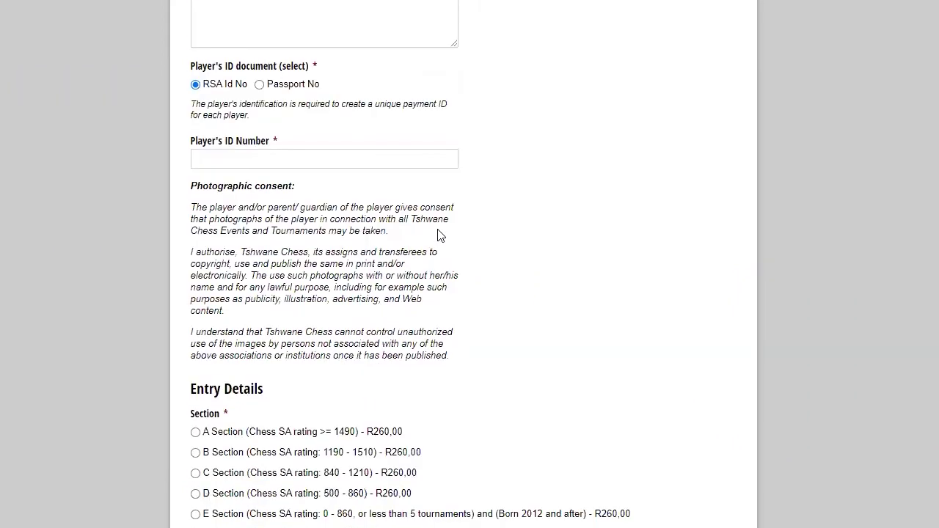
# Select the Player's ID Number box, then scroll to the F Section at R160,00 and Contact Details
pyautogui.click(414, 168)
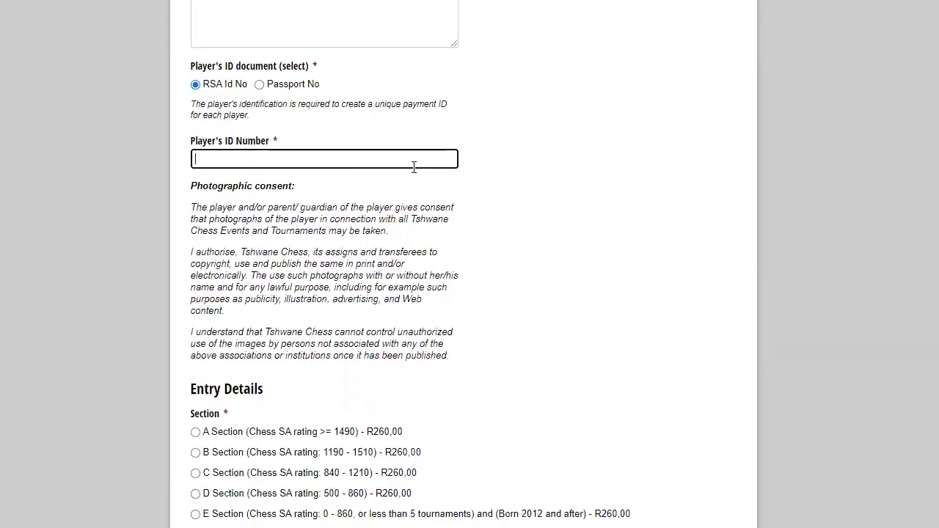
pyautogui.scroll(-2, 421, 160)
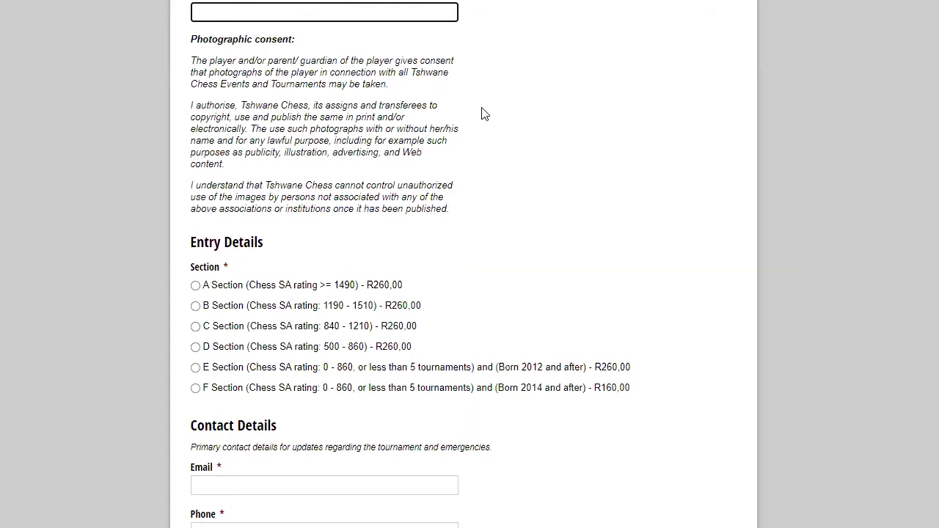
# Scroll to Legal Guardian and Payment Details with EFT, SnapScan, PayFast and Promotional Code
pyautogui.scroll(-3, 499, 114)
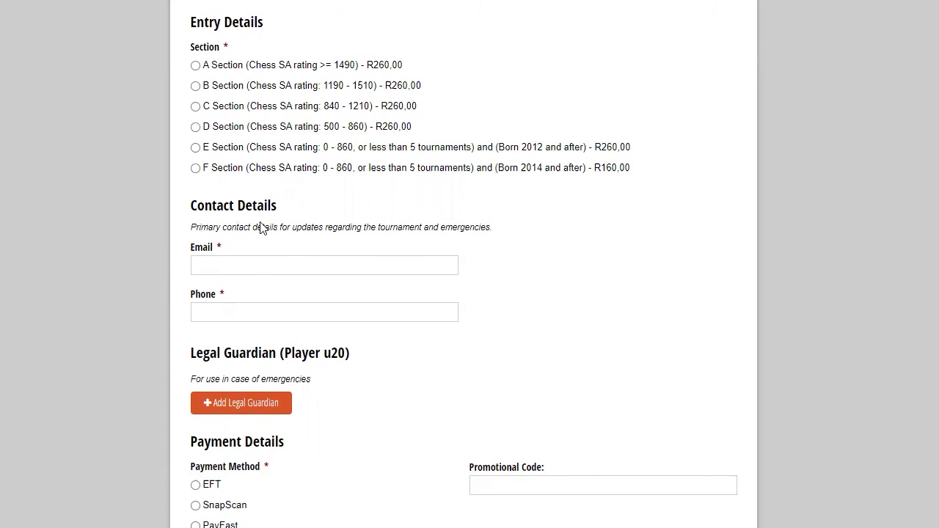
# Focus the Email text box, then move to the Phone text box, leaving both empty
pyautogui.scroll(-2, 522, 230)
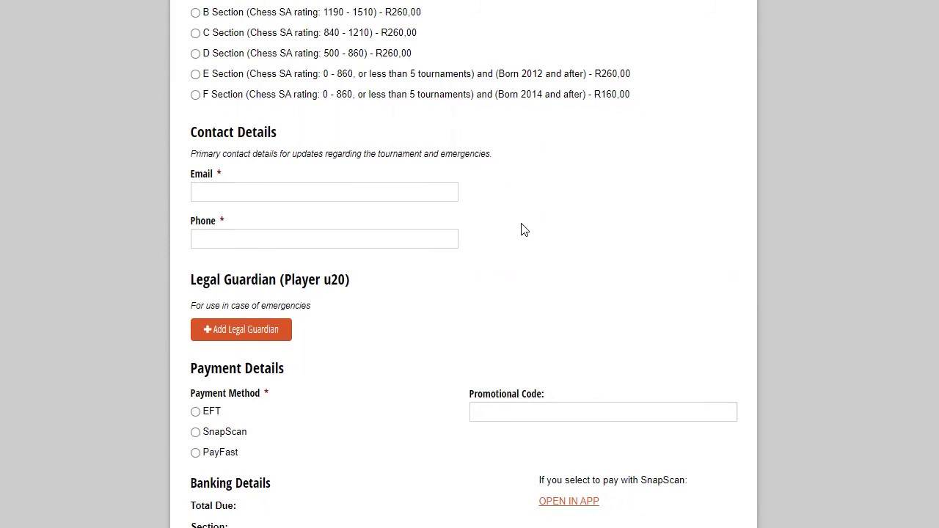
pyautogui.click(227, 189)
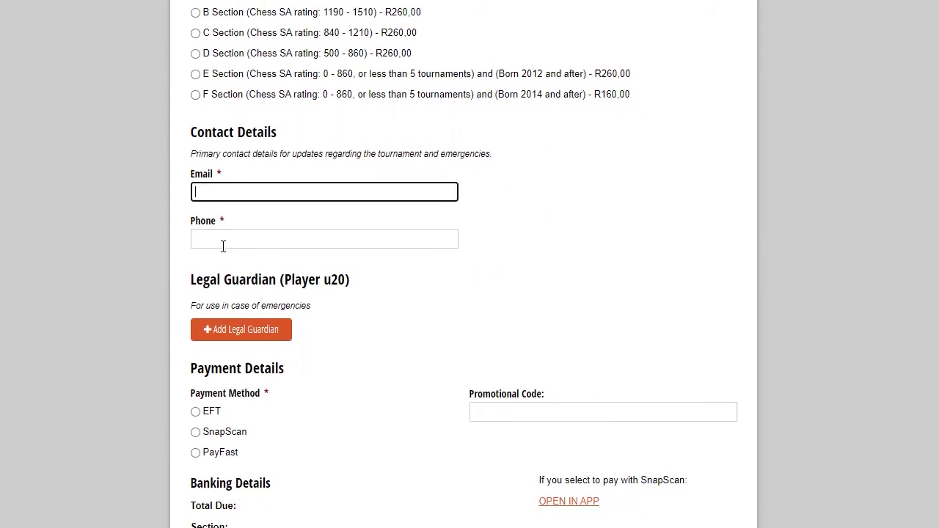
pyautogui.click(223, 245)
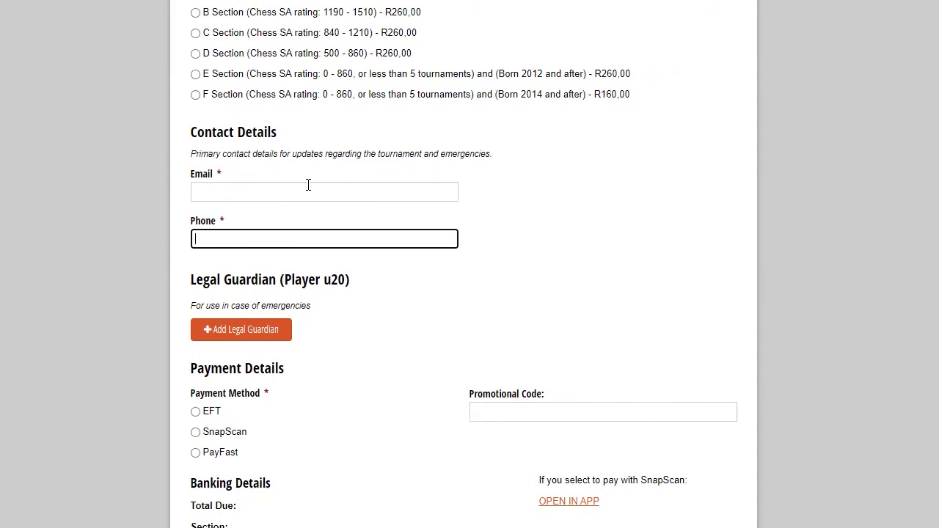
# Insert a Legal Guardian 1 panel with Relation, Name, Email and Phone fields
pyautogui.scroll(-3, 312, 182)
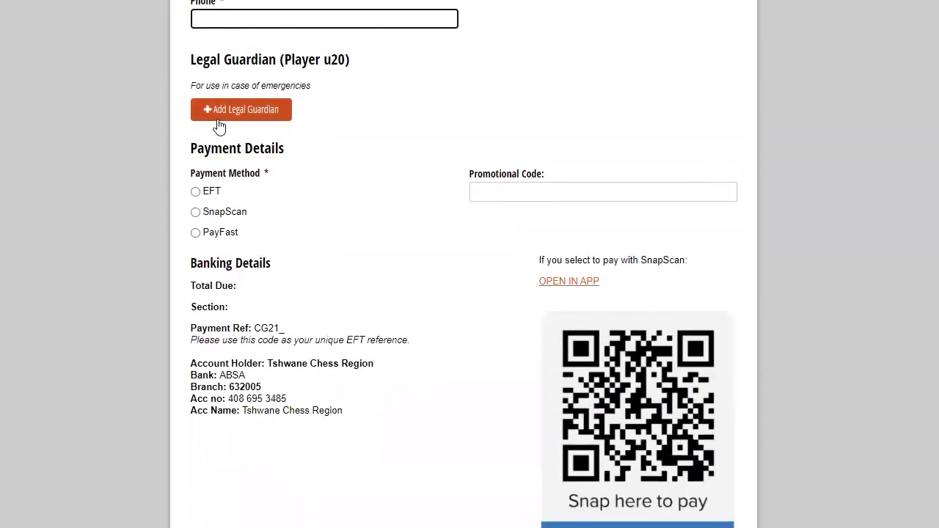
pyautogui.click(218, 117)
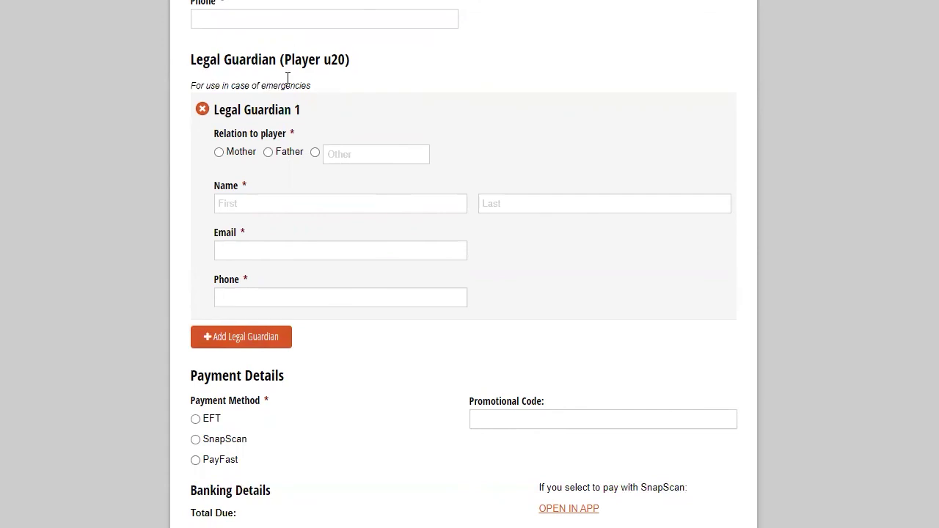
# Scroll past the guardian fields to the Payment Details, Banking Details and SnapScan code
pyautogui.scroll(-4, 360, 183)
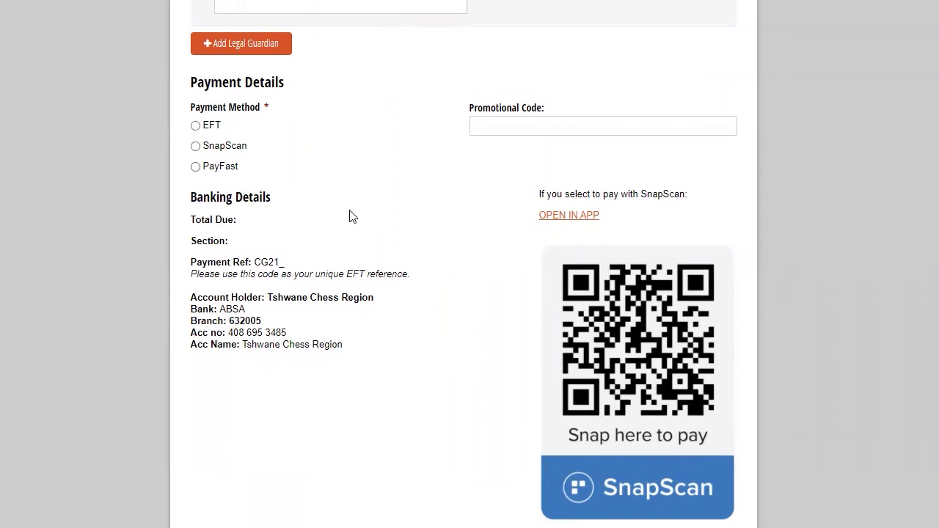
pyautogui.scroll(-1, 352, 217)
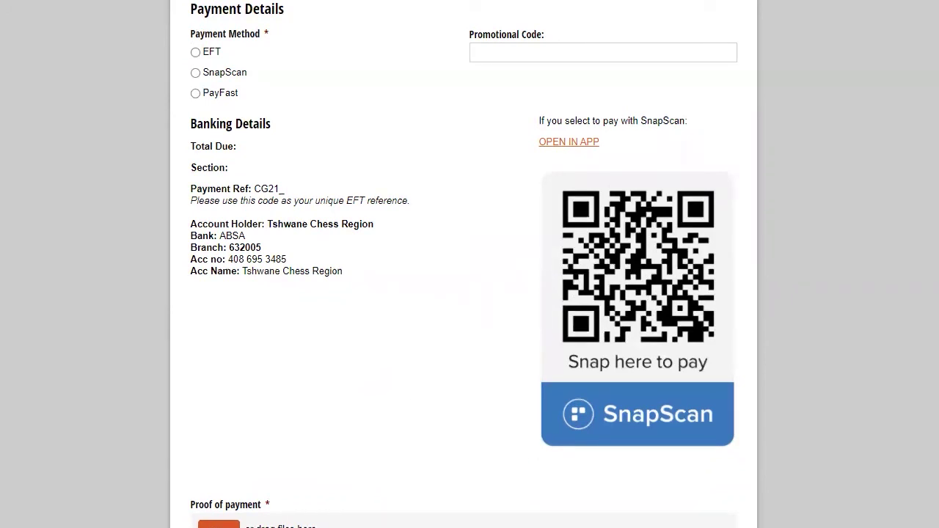
# Put the cursor in the blank Promotional Code text box
pyautogui.click(573, 56)
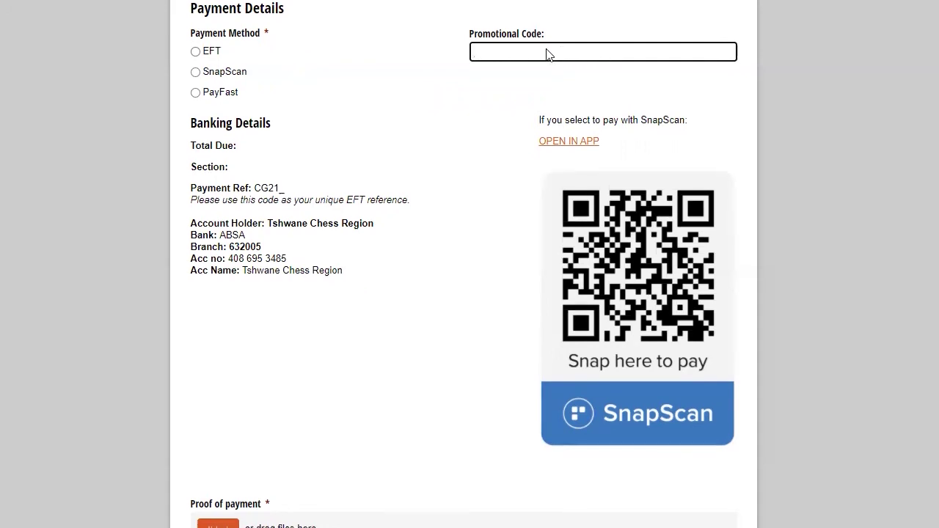
# Scroll down to the Proof of payment upload and the I Agree toggle, still at No
pyautogui.scroll(-2, 499, 46)
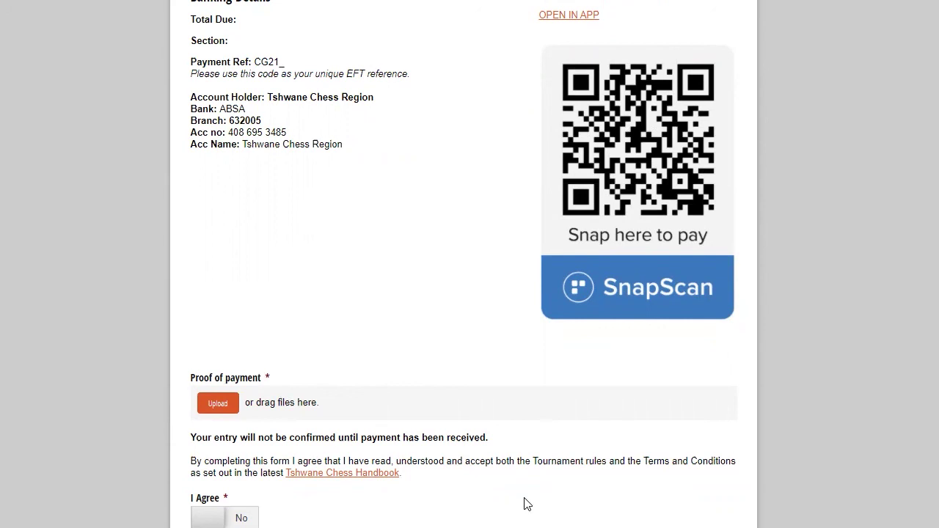
# Scroll back up the bookings page and return to the Tshwane Chess Home page
pyautogui.scroll(10, 526, 484)
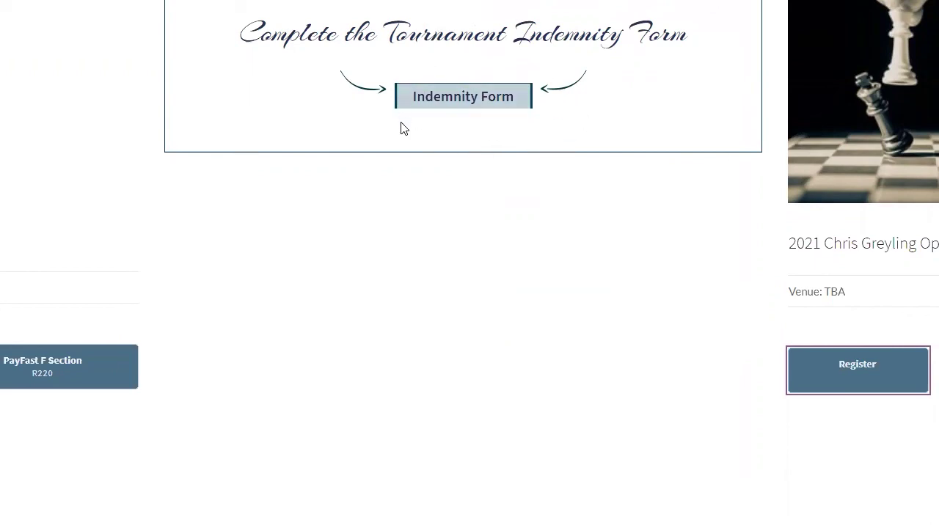
pyautogui.scroll(10, 403, 143)
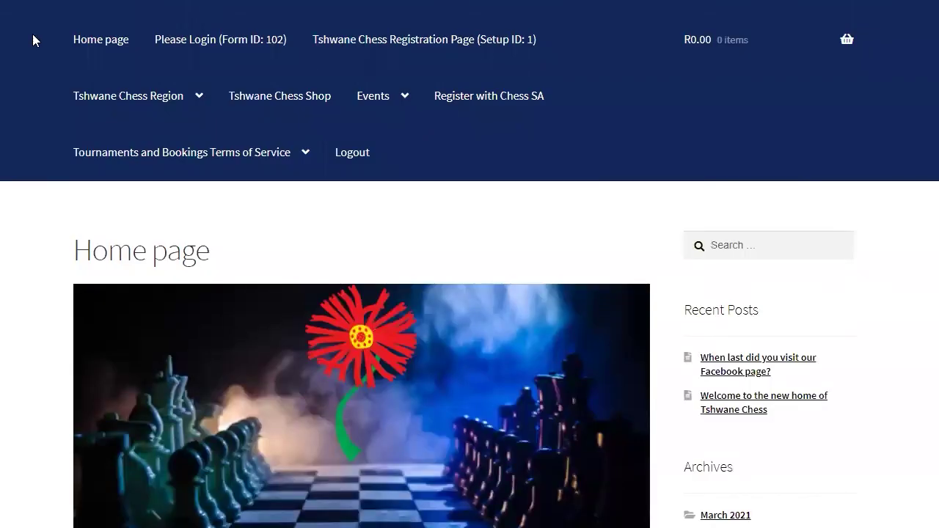
# Go to New Players under Tshwane Chess Region and scroll to the Join A Club and registration links
pyautogui.moveTo(180, 93)
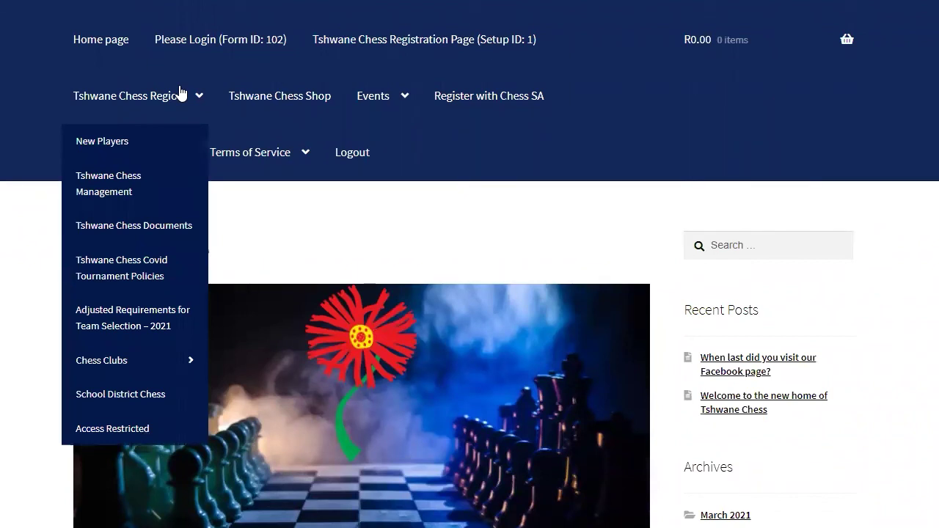
pyautogui.click(108, 149)
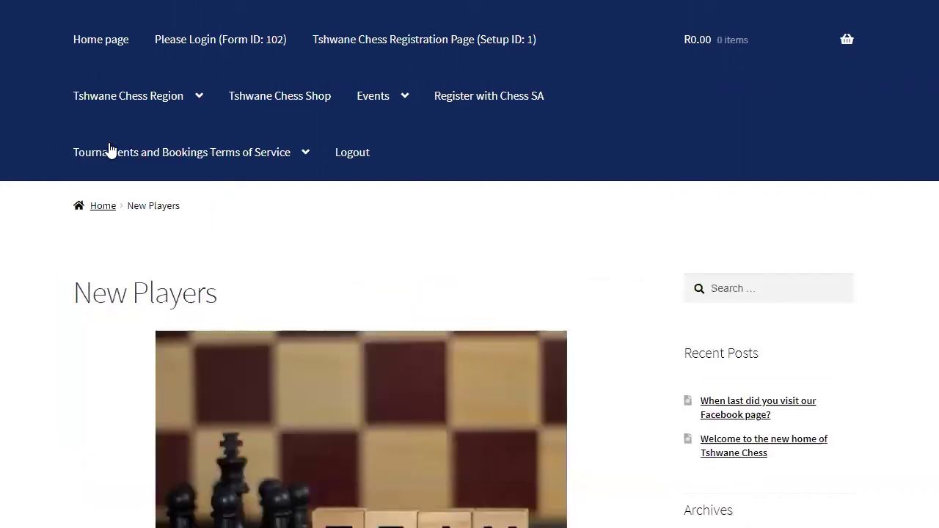
pyautogui.scroll(-6, 513, 122)
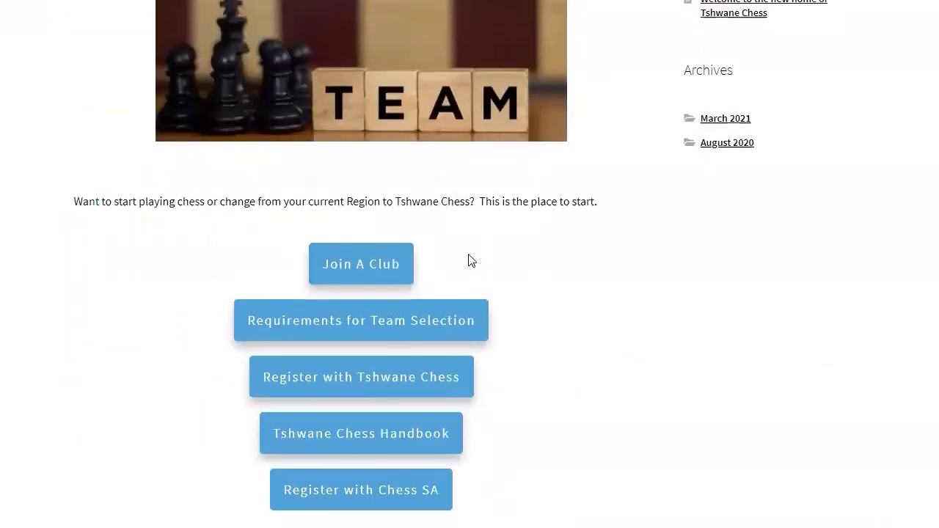